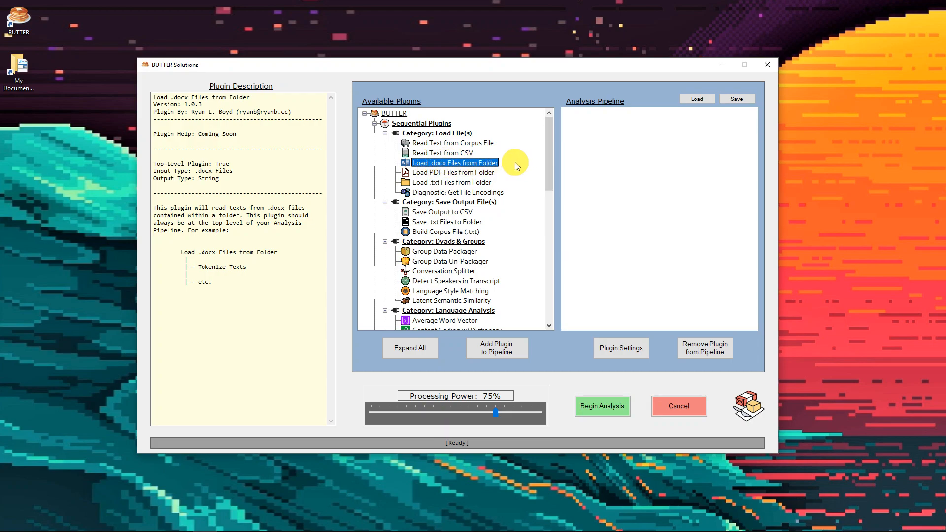
Open the "painter and the pendulum" talk transcript from the TED - MS Word folder, read through it, and close it
left_click_drag(945, 74, 379, 72)
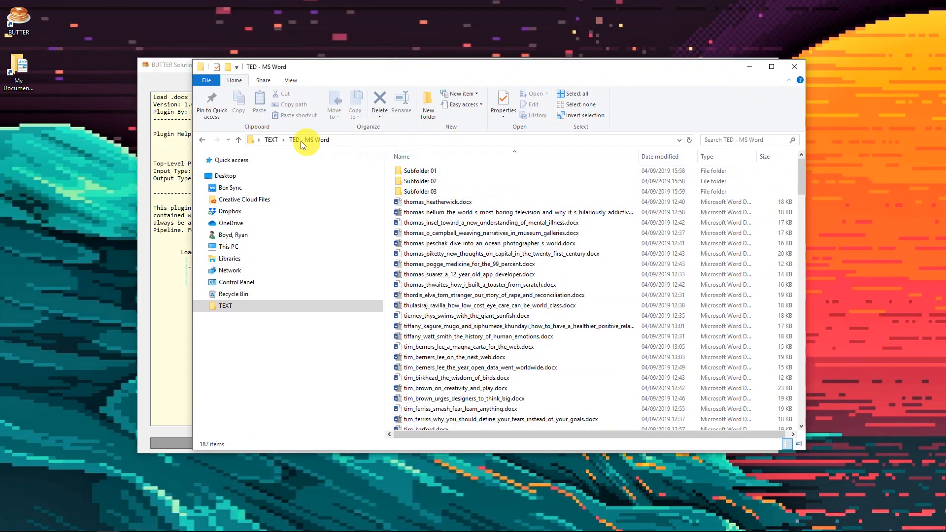
scroll(475, 275, "down", 13)
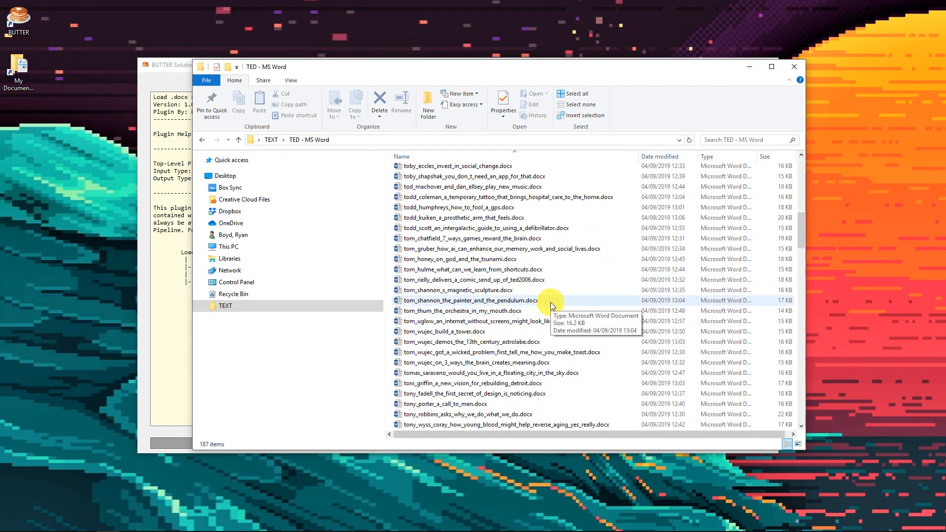
left_click(551, 303)
double_click(551, 303)
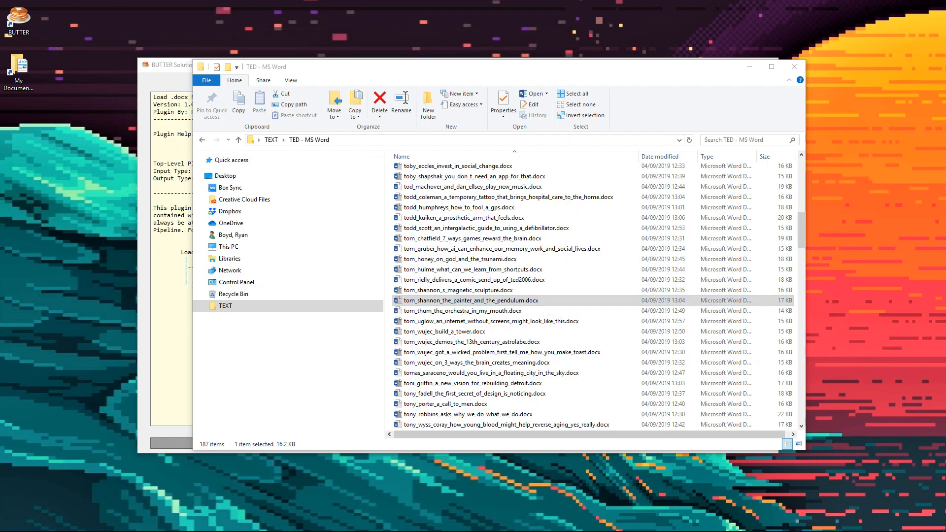
left_click_drag(945, 106, 412, 62)
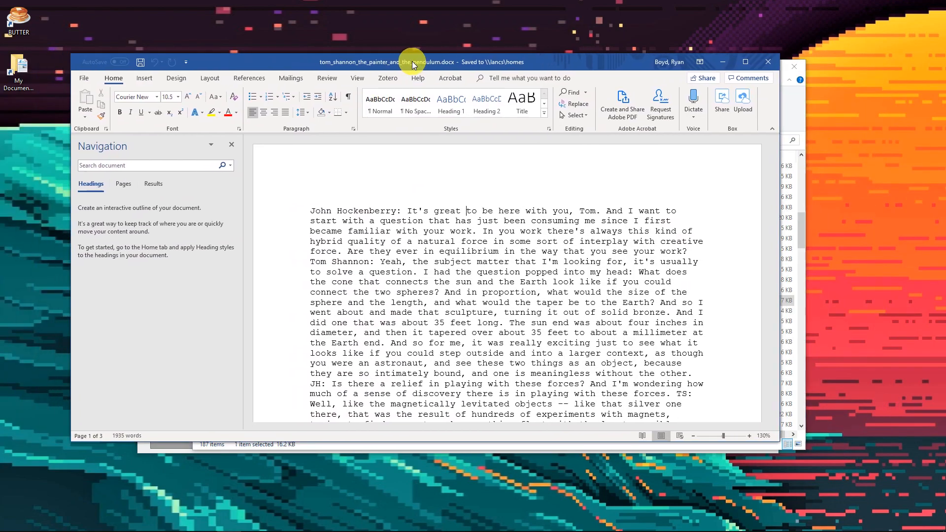
scroll(491, 267, "down", 12)
scroll(491, 267, "down", 8)
left_click(768, 62)
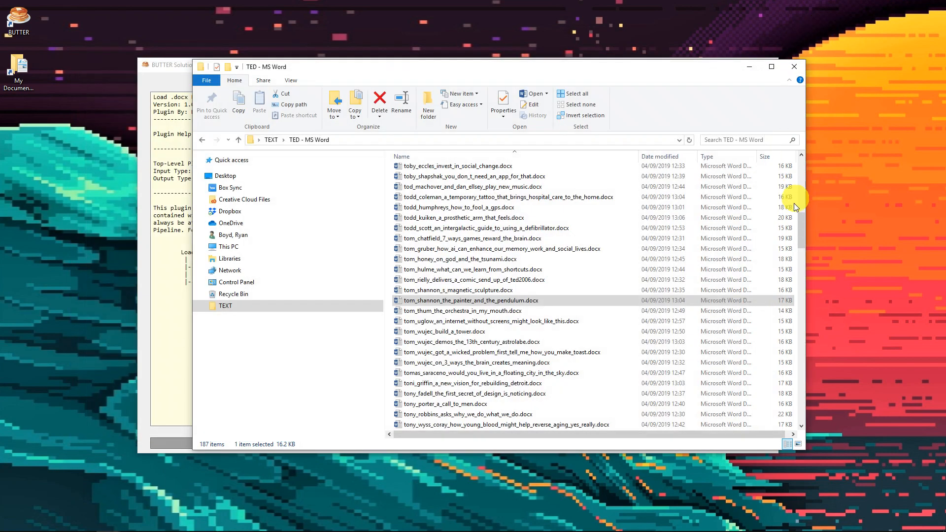
Look through the .docx files in Subfolder 01, return to the TED - MS Word folder, and move its window out of view
left_click_drag(802, 226, 800, 168)
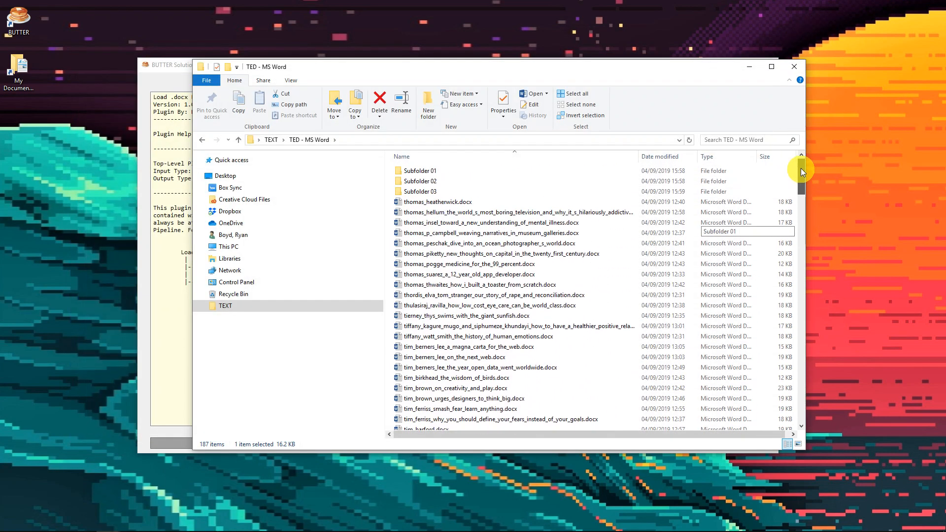
double_click(416, 169)
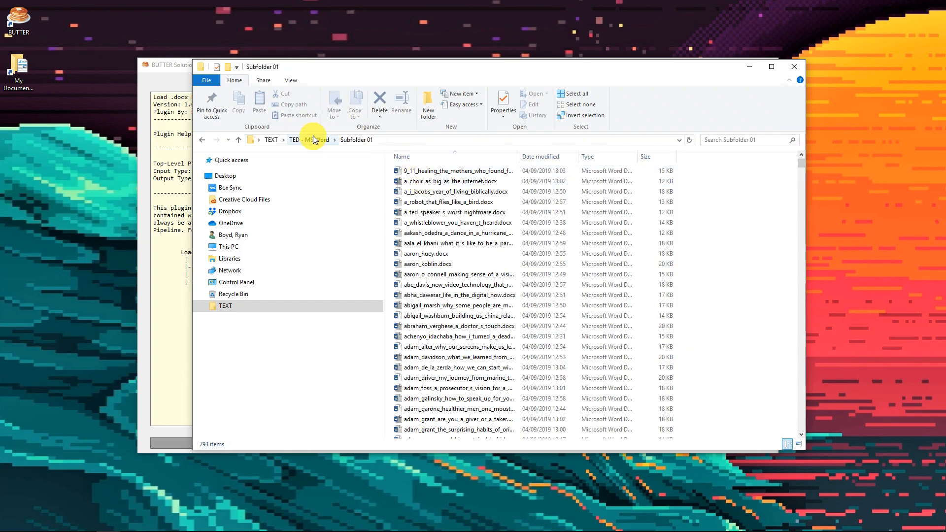
scroll(495, 228, "down", 10)
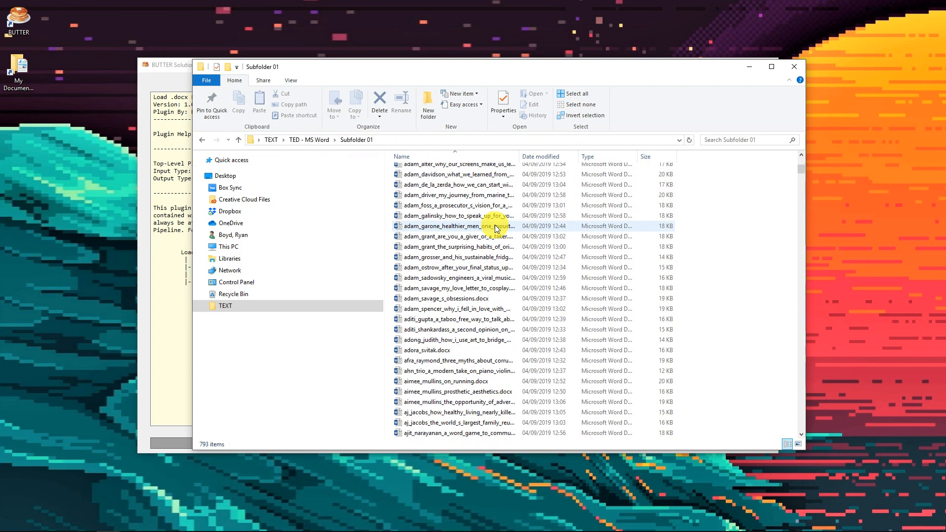
left_click(311, 142)
left_click_drag(357, 72, 945, 72)
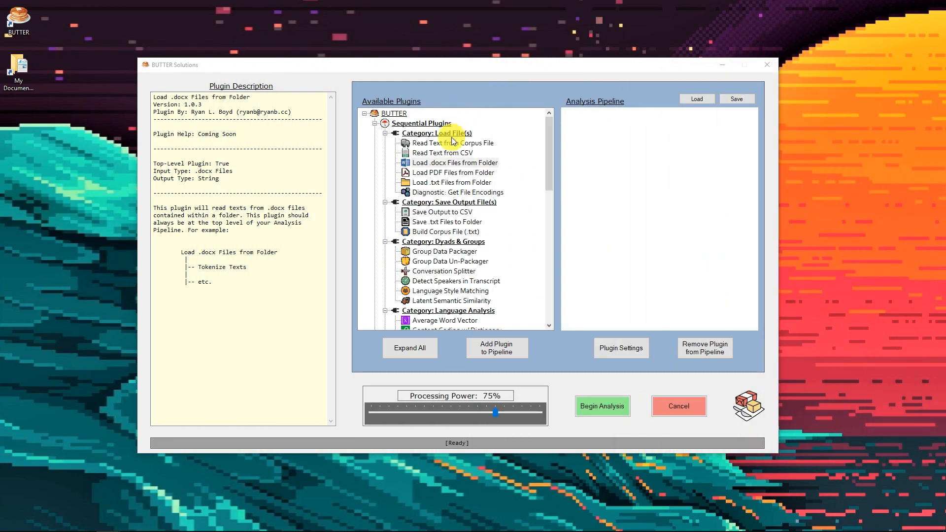
Check that Load .docx Files from Folder is a top-level plugin and add it to the analysis pipeline
left_click(441, 168)
left_click_drag(231, 163, 153, 164)
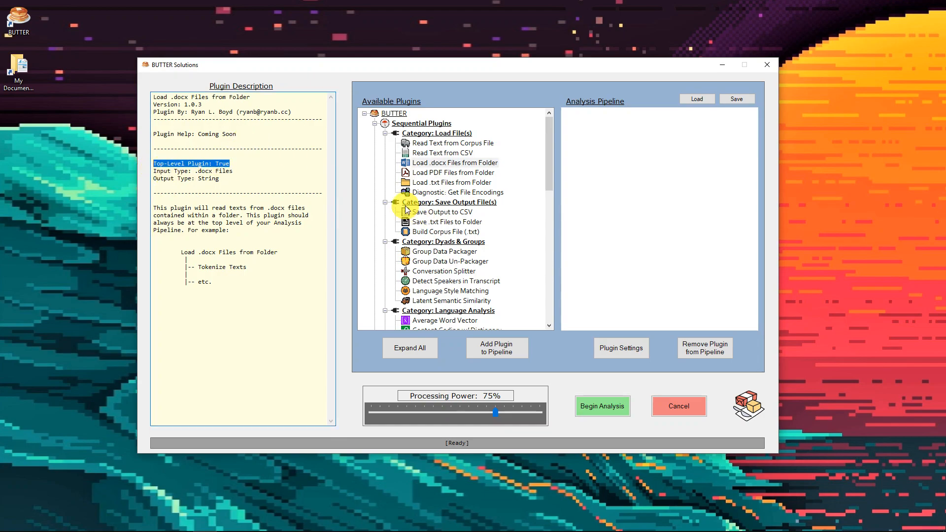
left_click(427, 165)
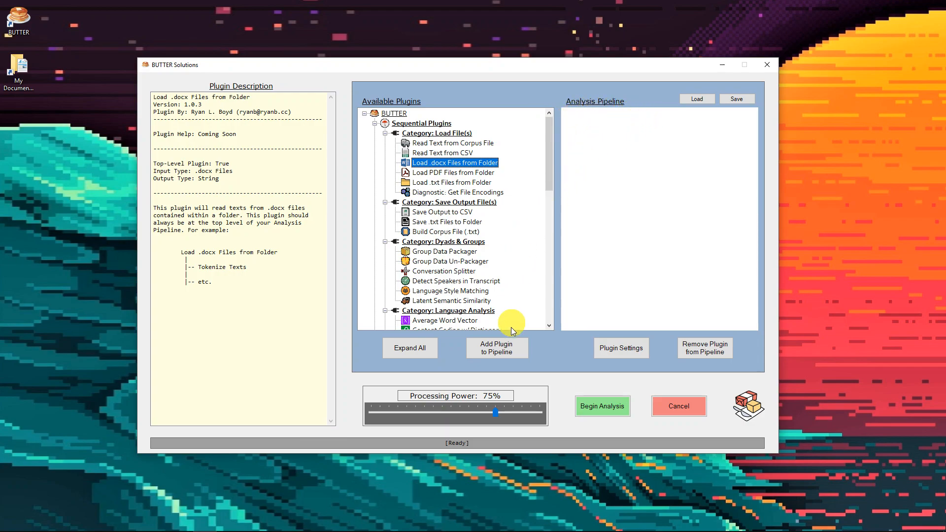
left_click(502, 351)
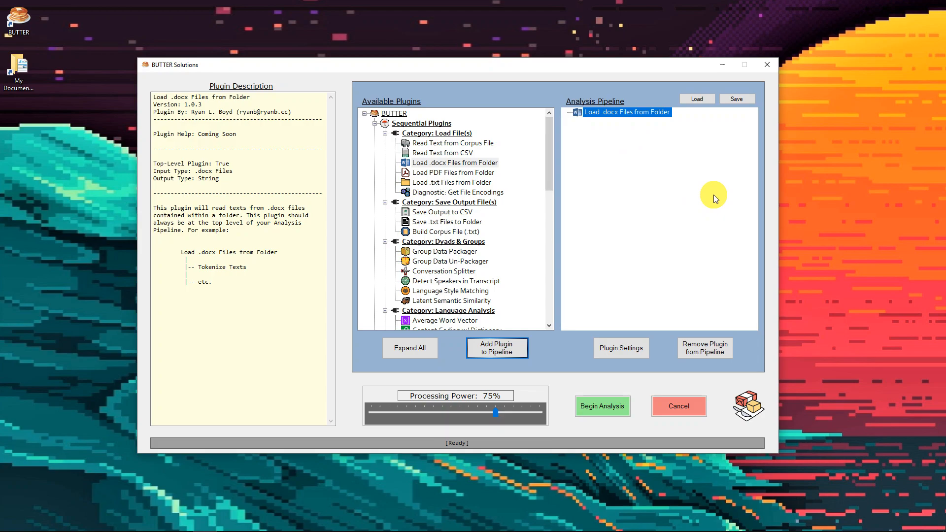
In the .docx loader's settings, choose the TED - MS Word folder inside TEXT and include its subfolders
left_click(628, 349)
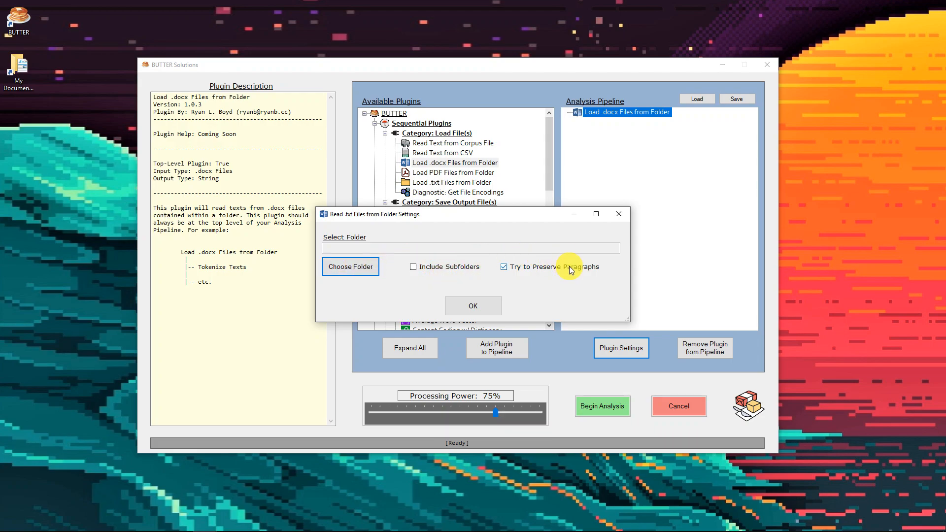
left_click(351, 268)
left_click(406, 342)
double_click(443, 313)
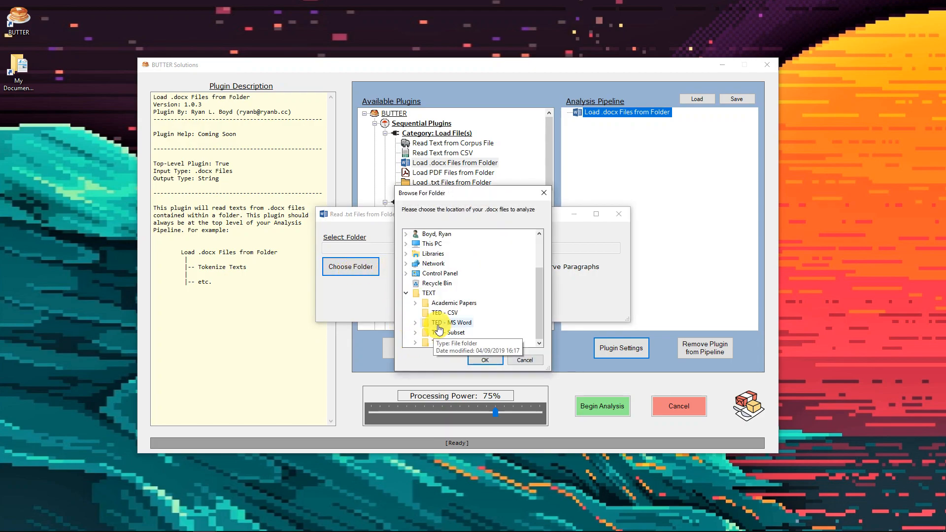
left_click(492, 358)
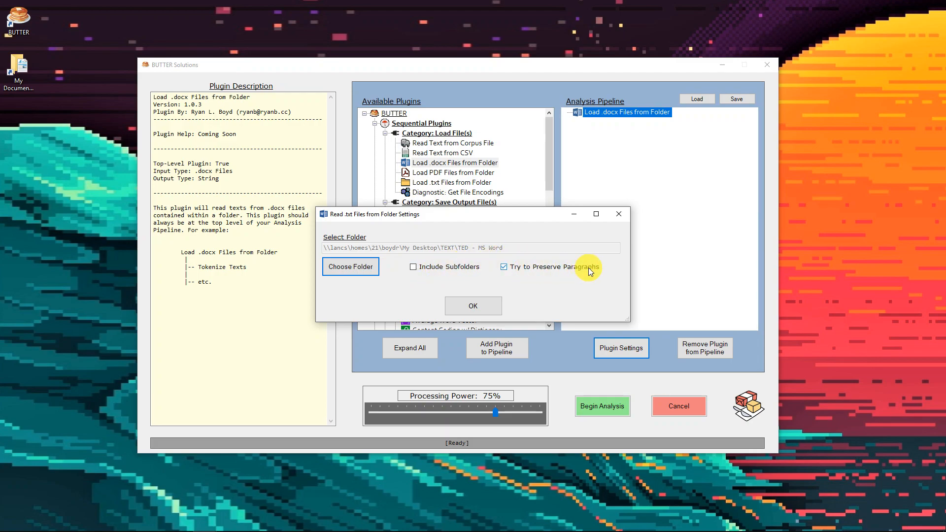
left_click(427, 271)
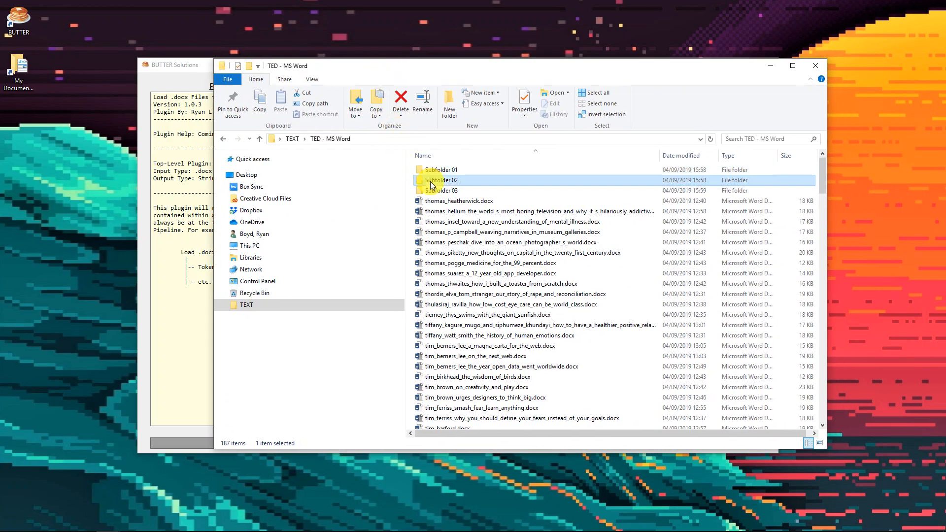
In File Explorer, create a new folder inside Subfolder 01 of TED - MS Word and open it
left_click(438, 191)
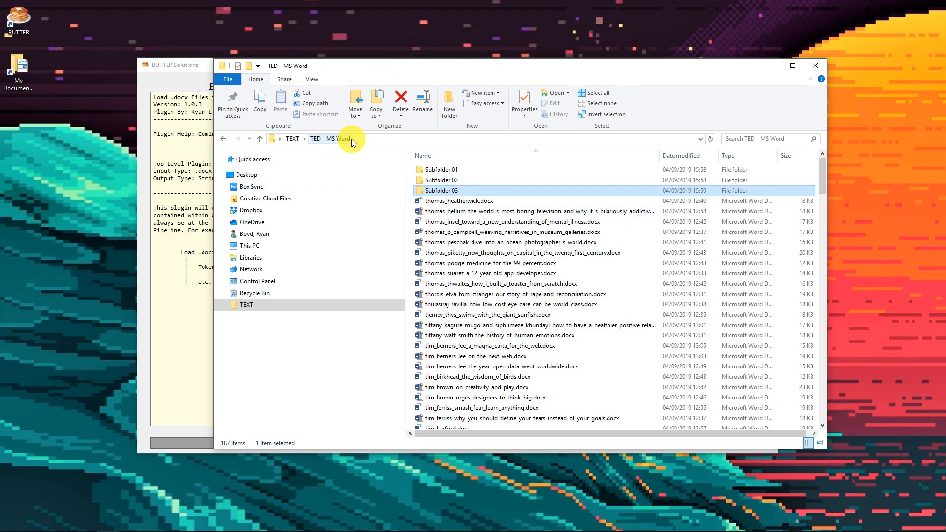
double_click(439, 170)
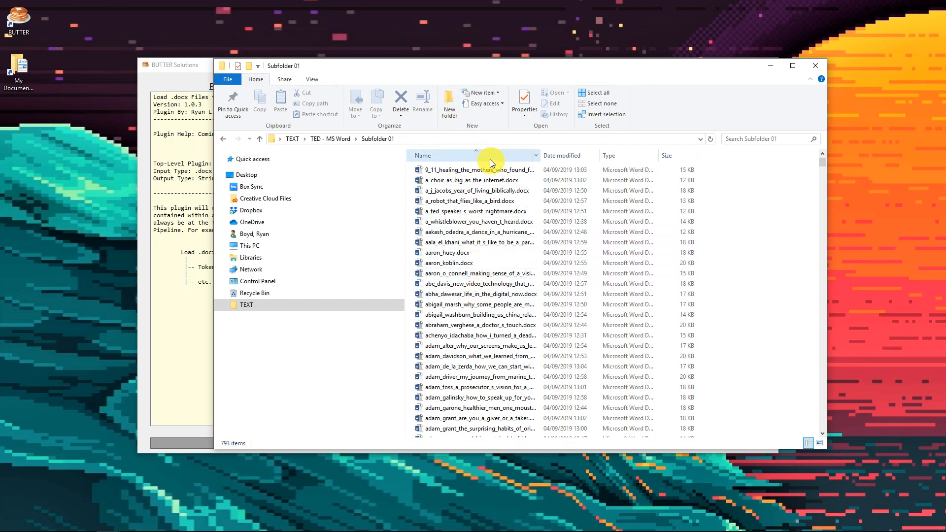
left_click(449, 109)
left_click(497, 223)
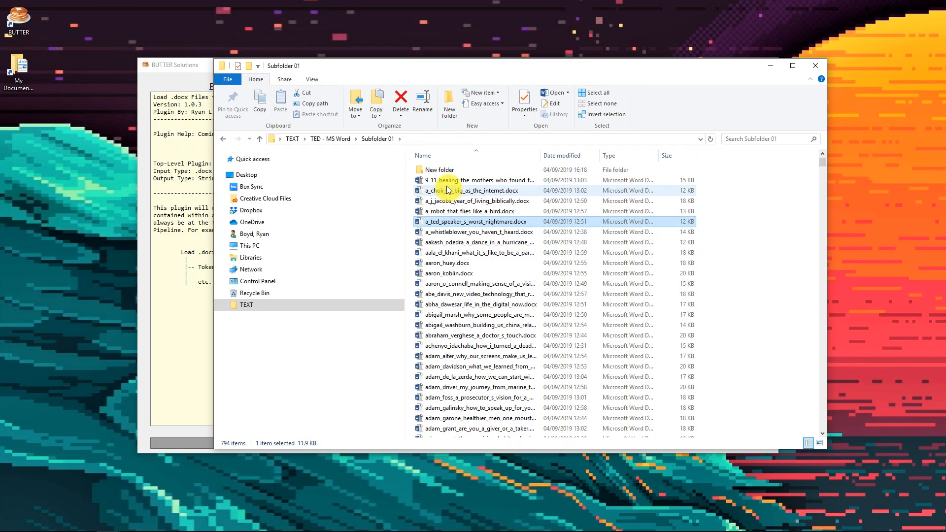
left_click(446, 172)
double_click(446, 173)
Create another nested folder inside the new folder and return to the TED - MS Word folder
left_click(449, 110)
left_click(466, 224)
left_click(449, 172)
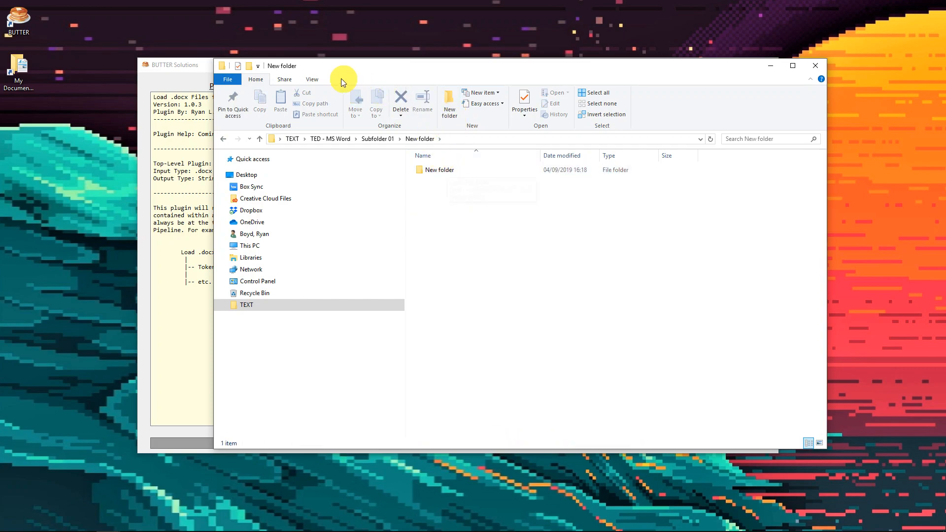
left_click(331, 139)
Switch back to BUTTER, toggle the Try to Preserve Paragraphs option, and accept the .docx loader's settings
left_click_drag(375, 69, 945, 91)
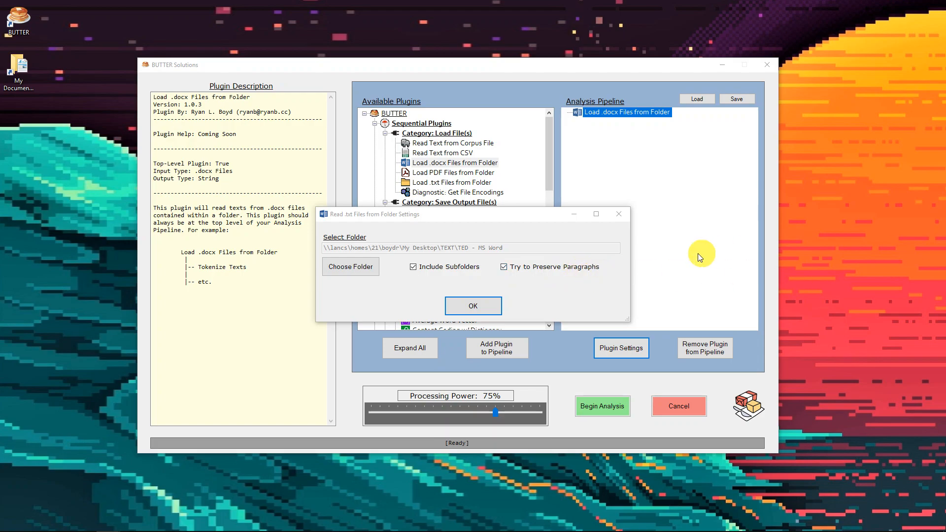
left_click(503, 267)
left_click(487, 306)
Add the Twitter-Aware Tokenizer beneath Load .docx Files from Folder in the pipeline and select it there
left_click_drag(549, 170, 543, 251)
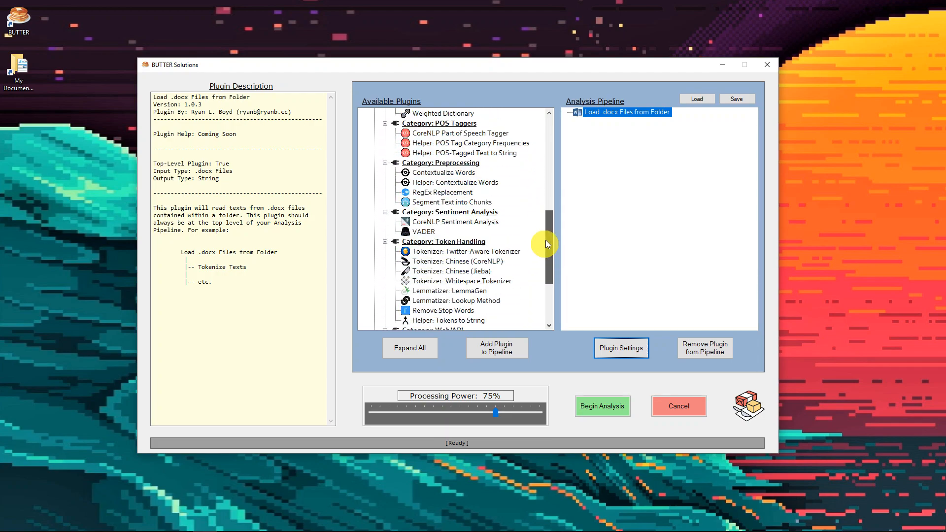
double_click(484, 251)
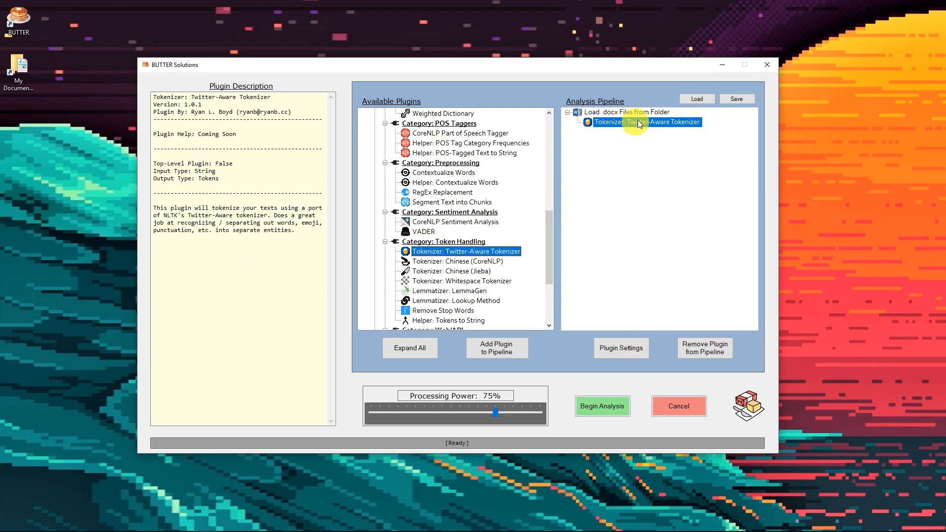
left_click(608, 122)
left_click(606, 112)
left_click(609, 122)
Add the Lexical Richness plugin beneath the tokenizer and the Save Output to CSV plugin beneath Lexical Richness
scroll(473, 190, "up", 4)
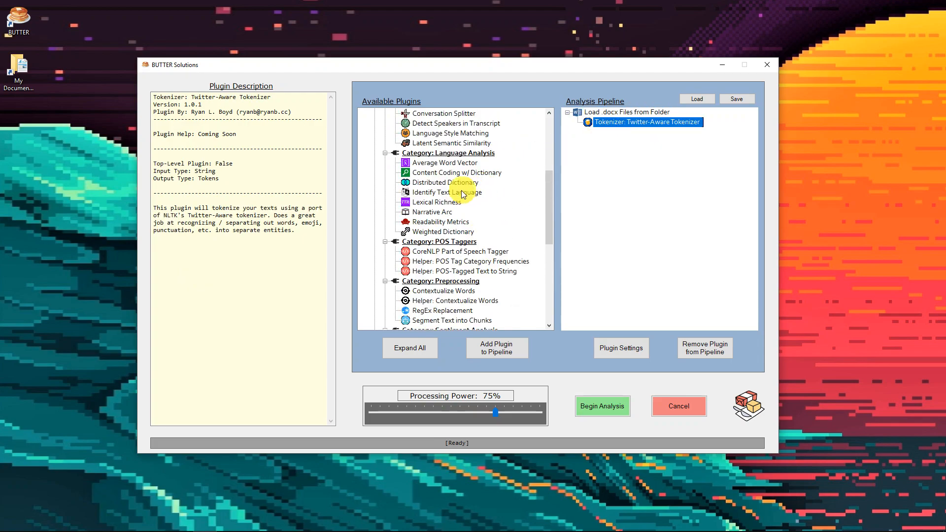
left_click(435, 202)
left_click(499, 353)
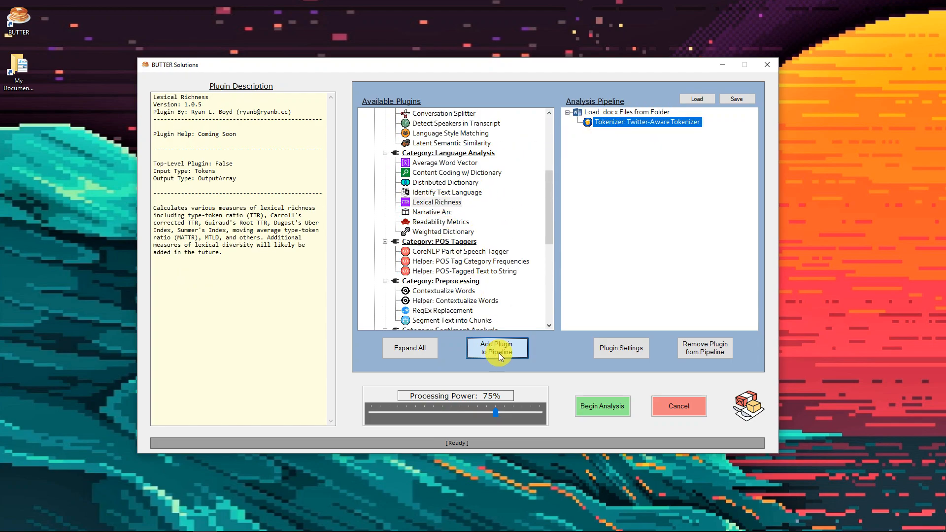
scroll(460, 157, "up", 3)
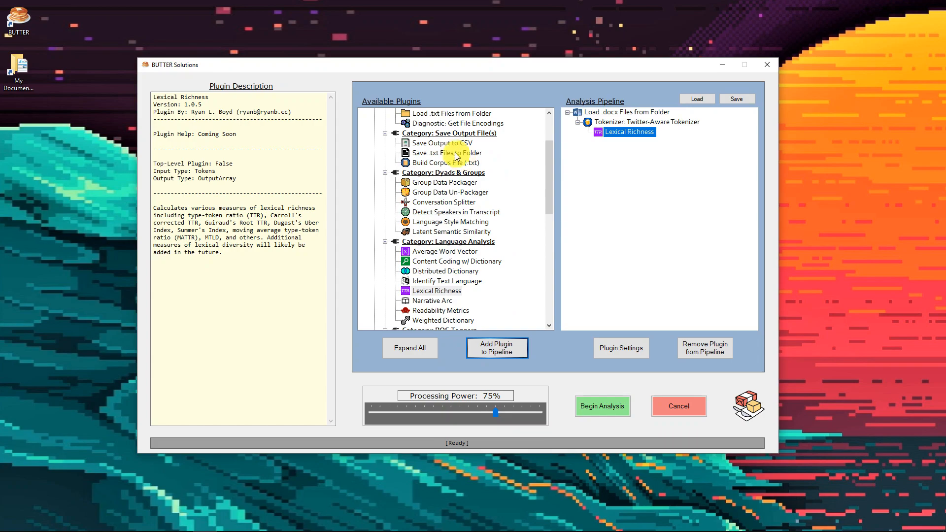
left_click(443, 143)
left_click(498, 354)
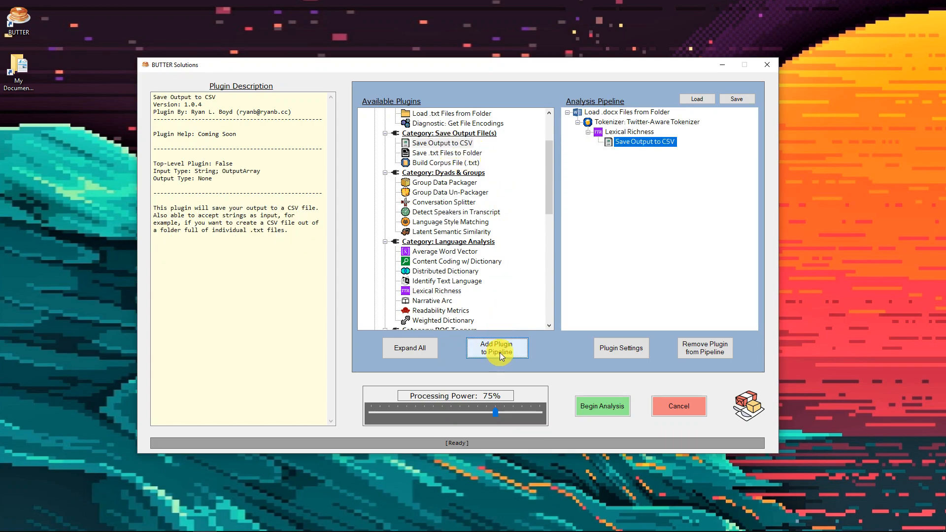
Set the Save Output to CSV plugin's output file to "BUTTER-CSVOutput-lexical richness.csv" in the TEXT folder and accept the settings
left_click(629, 347)
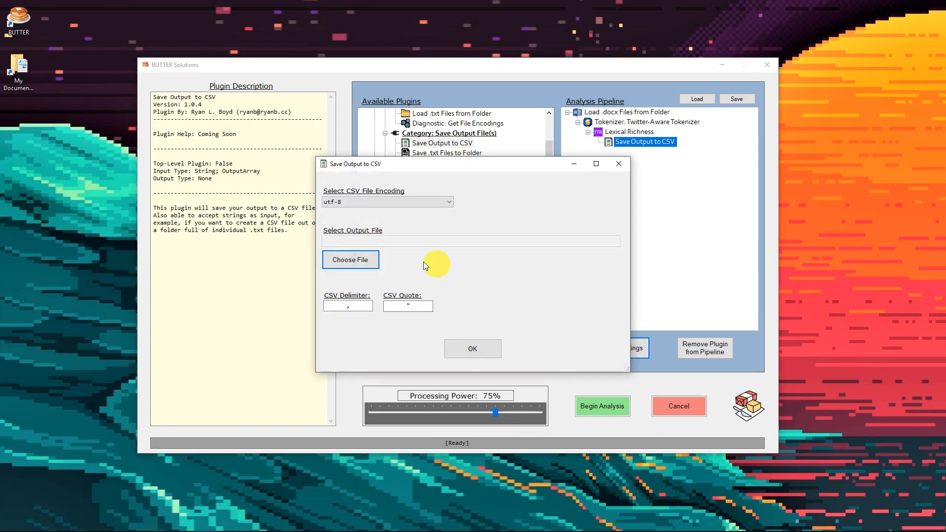
left_click(352, 259)
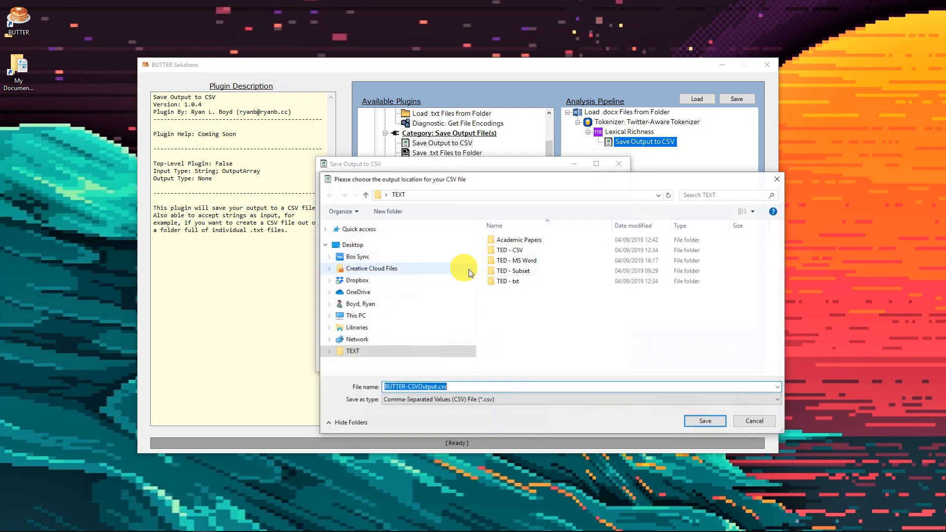
left_click(436, 387)
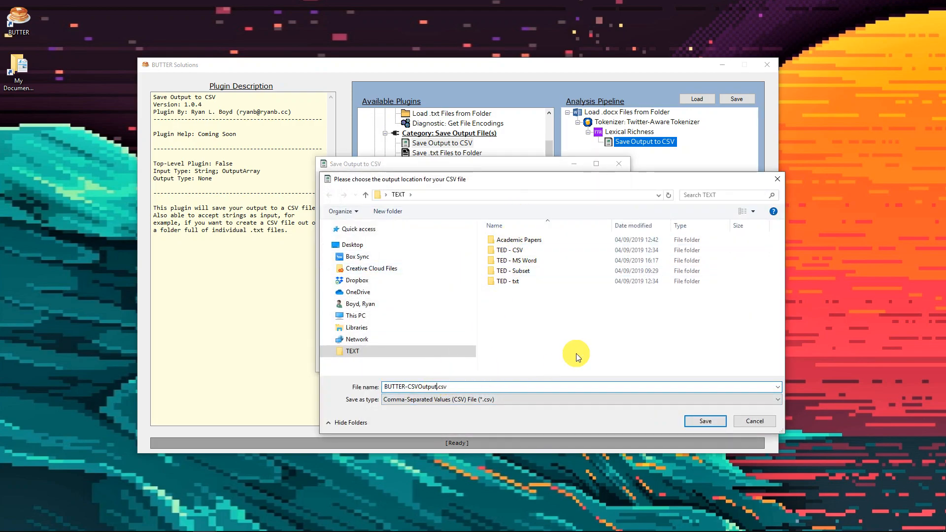
type("-lexical richness")
key("Return")
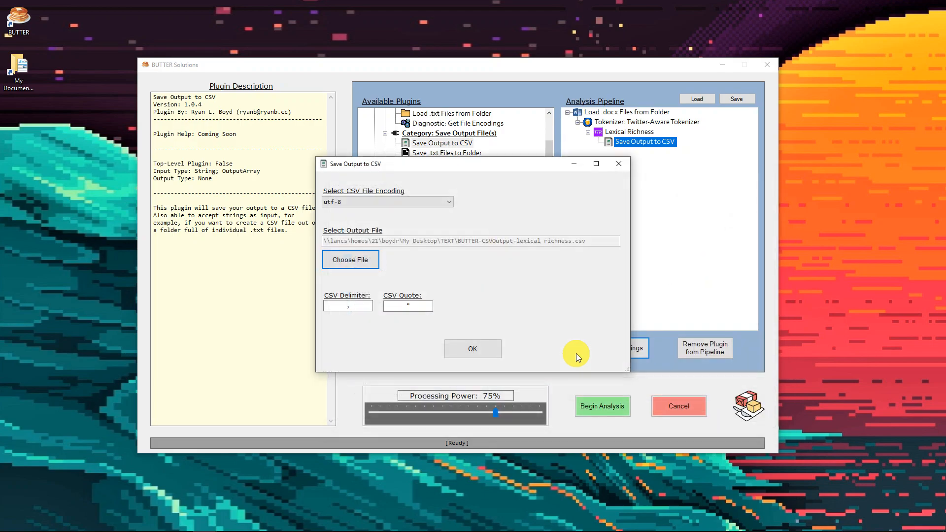
left_click(473, 350)
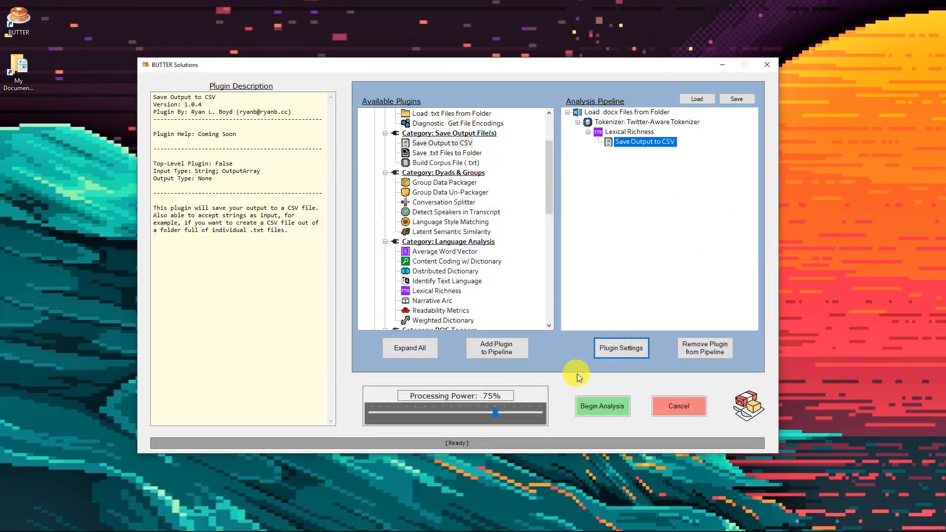
Start the analysis of the pipeline and cancel it while it is running
left_click(590, 408)
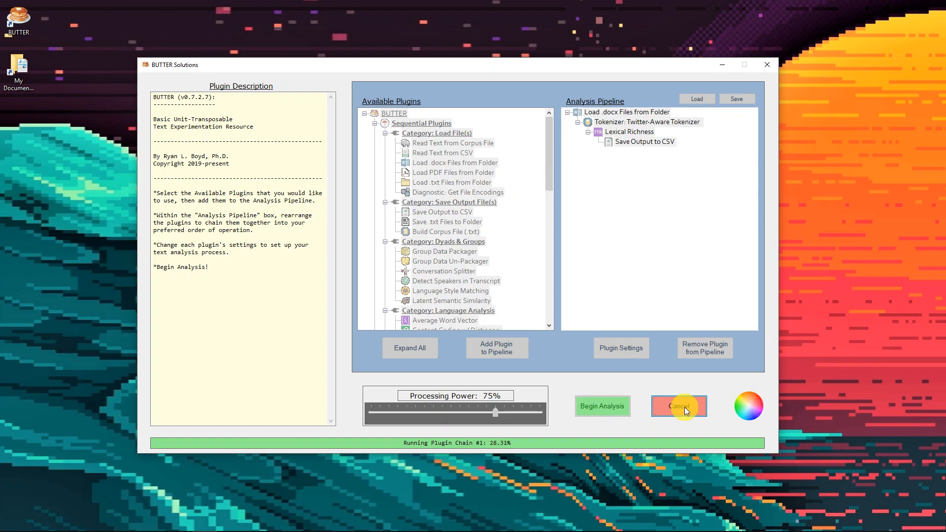
left_click(543, 305)
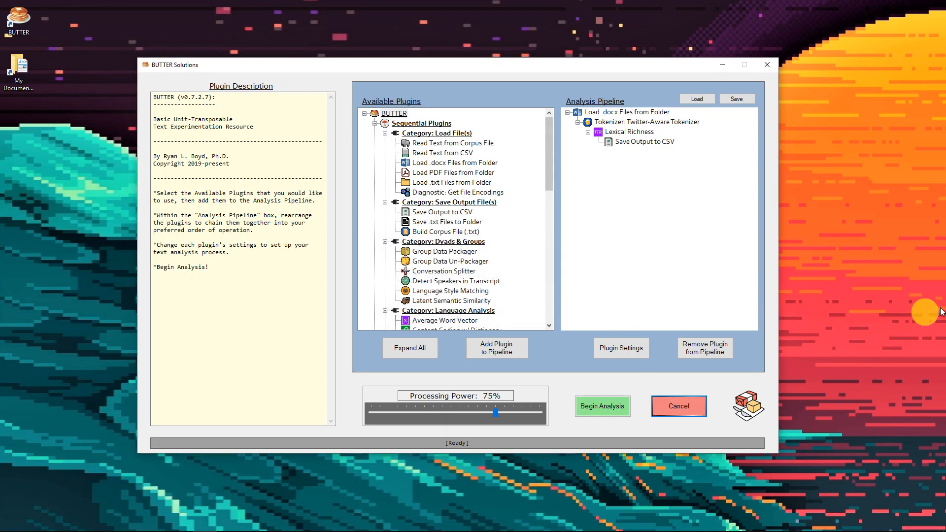
Open the output file BUTTER-CSVOutput-lexical richness.csv from the TEXT folder in Excel
left_click_drag(444, 38, 377, 67)
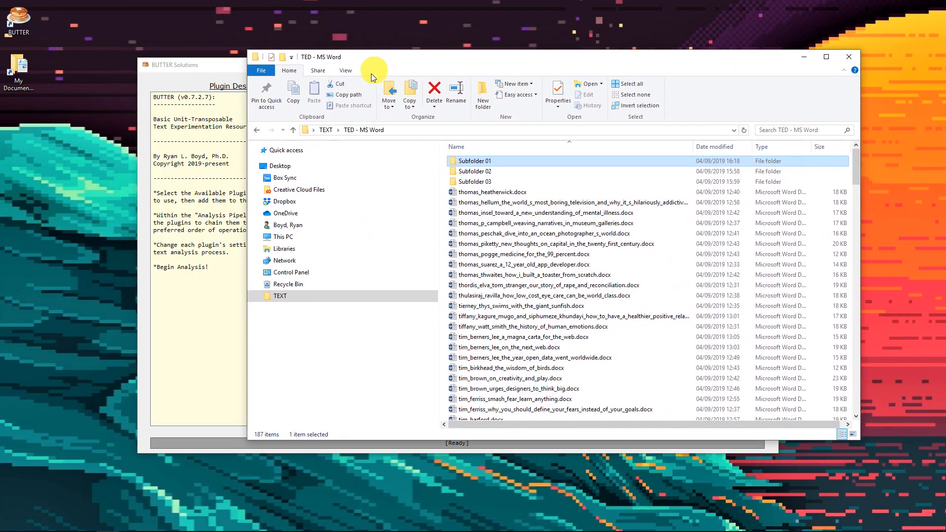
left_click(321, 130)
double_click(504, 224)
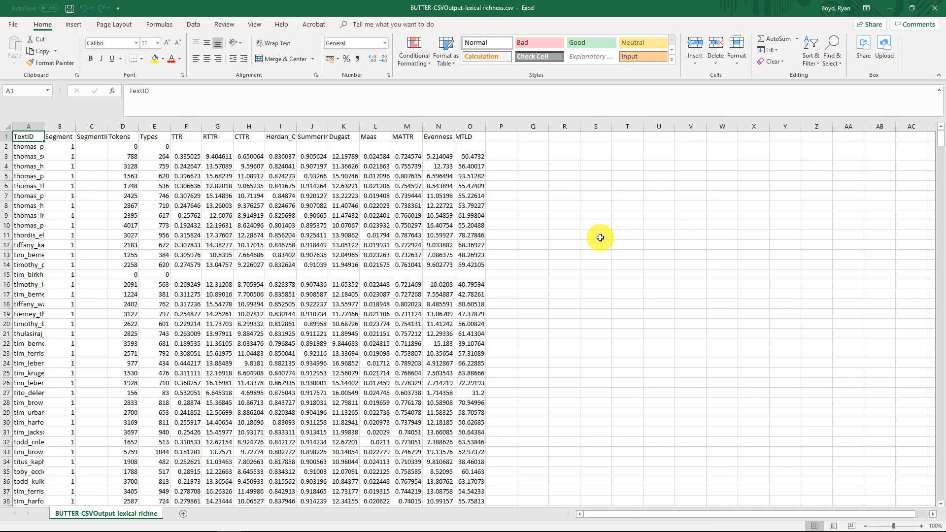
Widen the TextID column to fit the document file names and look over its first entries
left_click_drag(44, 123, 51, 122)
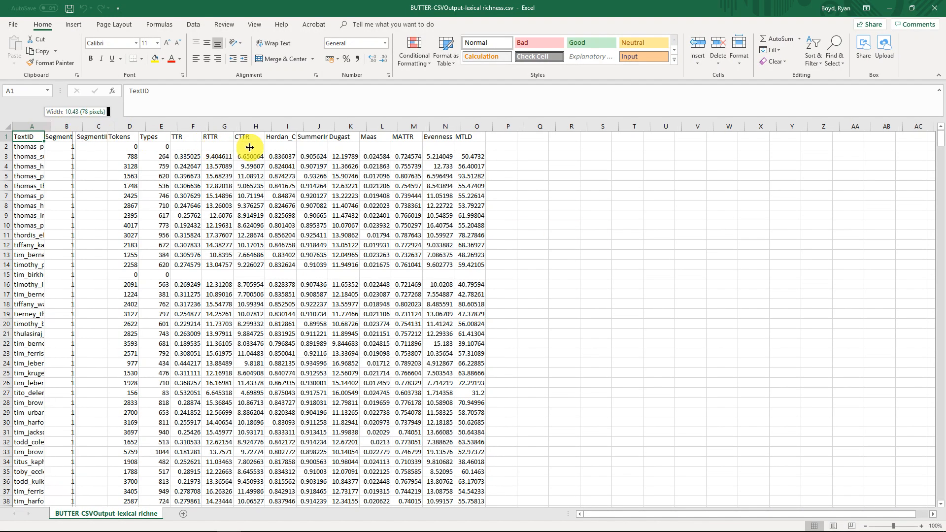
left_click(194, 148)
left_click(189, 178)
left_click(187, 216)
left_click(190, 245)
left_click(151, 147)
left_click(152, 155)
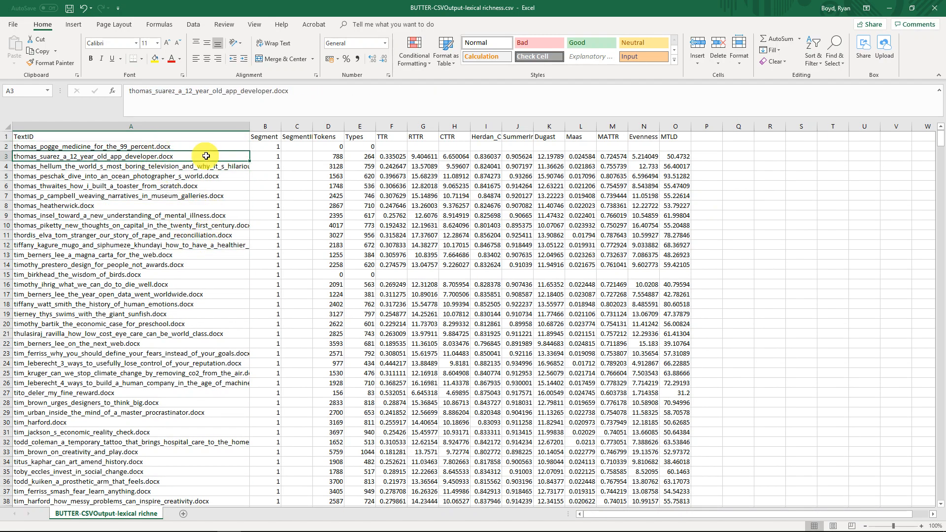
Widen the SegmentID column and examine its subfolder labels further down the sheet, returning to the first row
left_click_drag(313, 127, 377, 127)
left_click(340, 136)
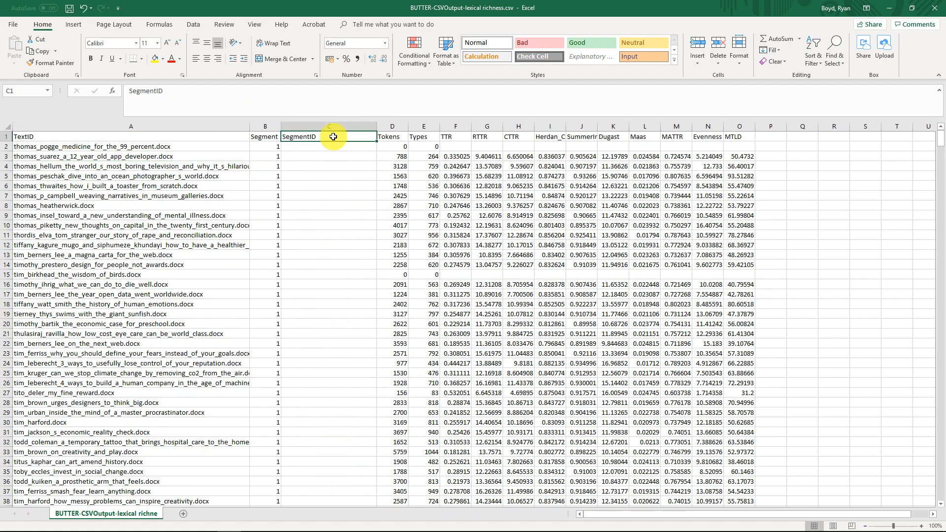
left_click_drag(942, 143, 942, 151)
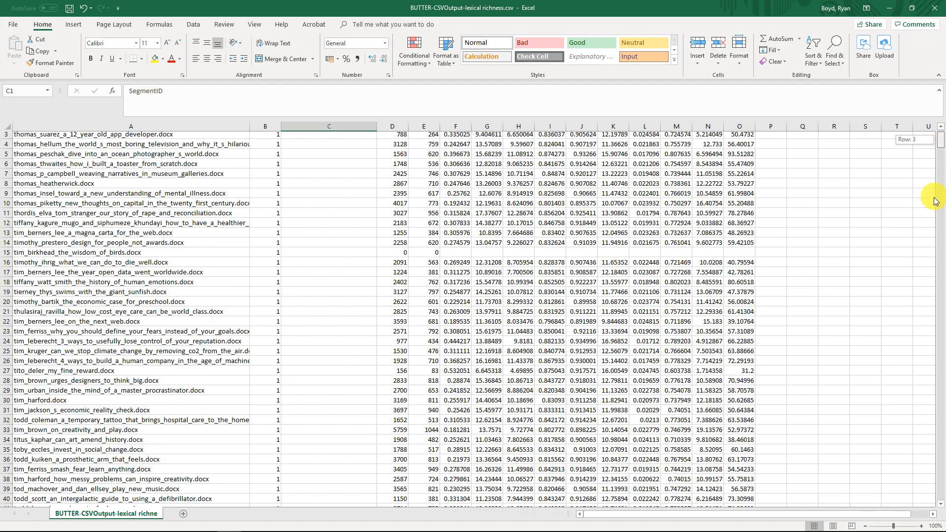
left_click_drag(942, 245, 942, 242)
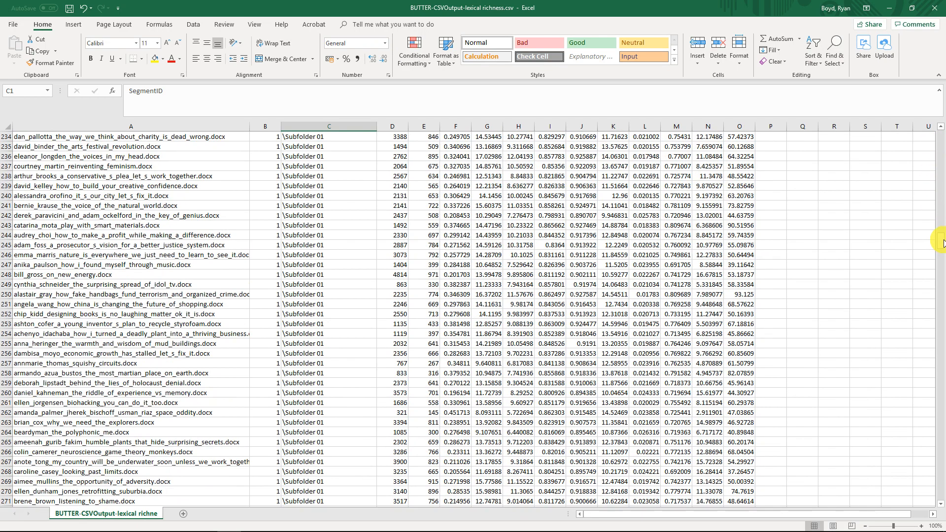
left_click(312, 186)
scroll(332, 207, "down", 13)
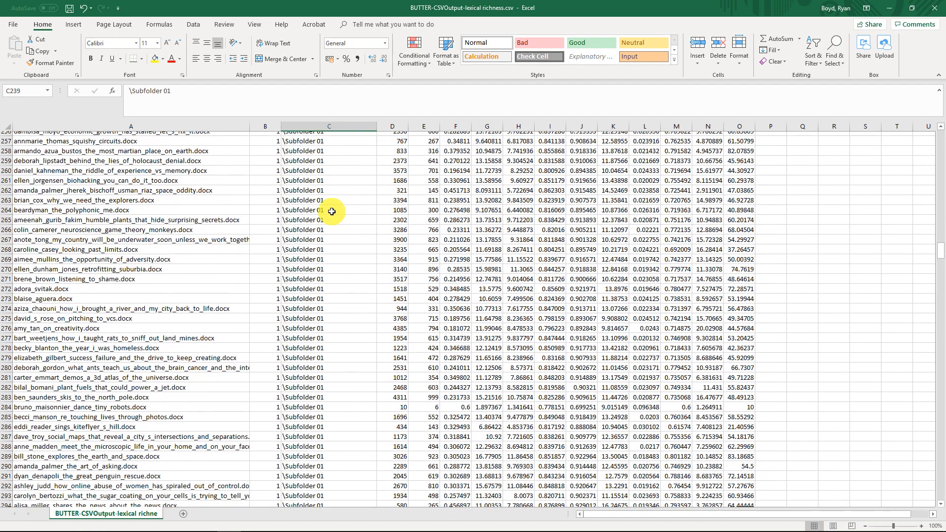
scroll(331, 211, "down", 20)
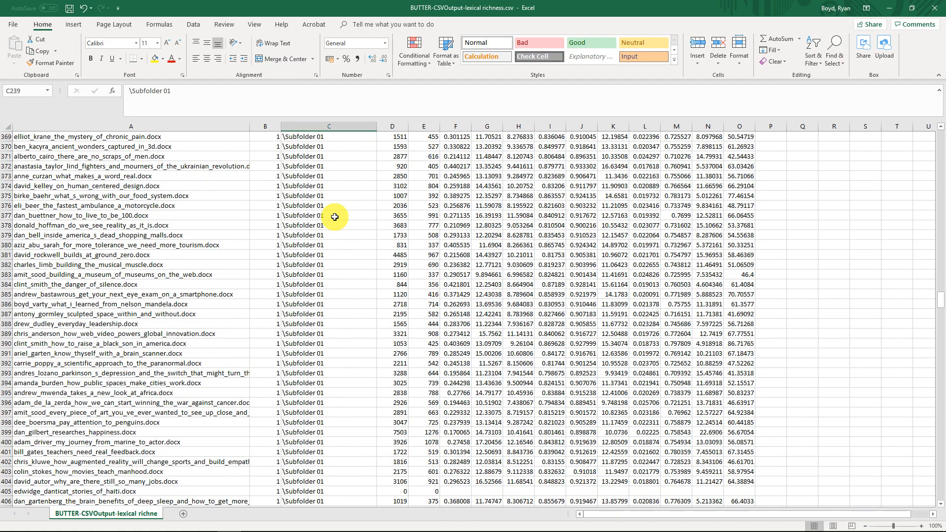
left_click_drag(940, 313, 942, 136)
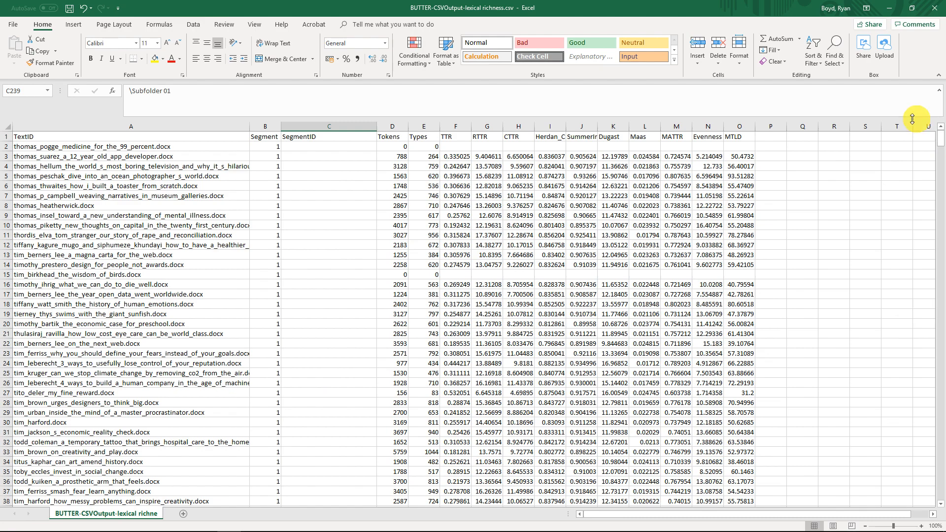
Examine the SegmentID column and the row 3 results from TextID through MTLD
left_click(360, 127)
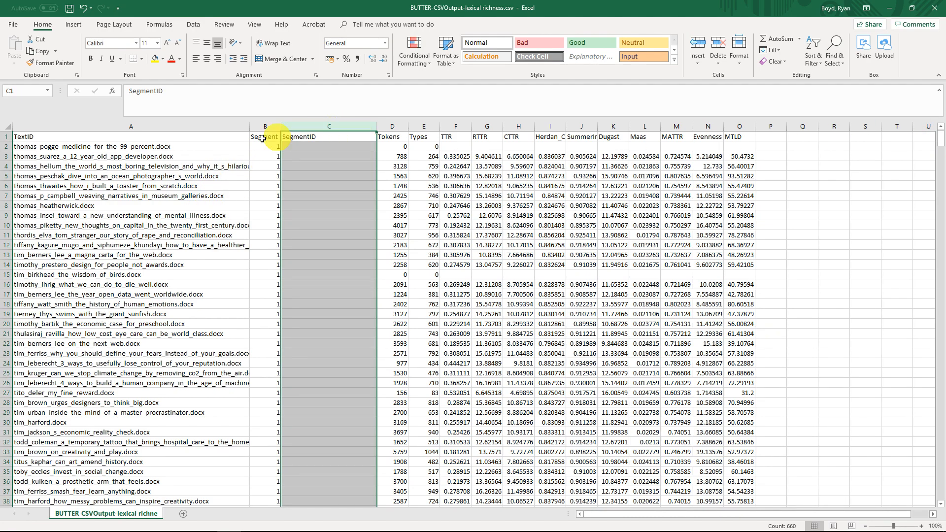
left_click(154, 147)
left_click_drag(106, 156, 744, 152)
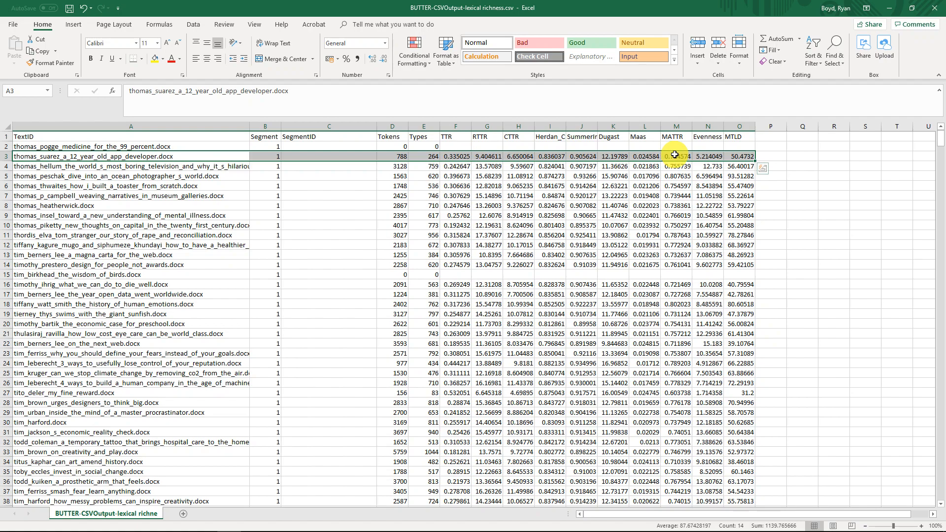
left_click(521, 205)
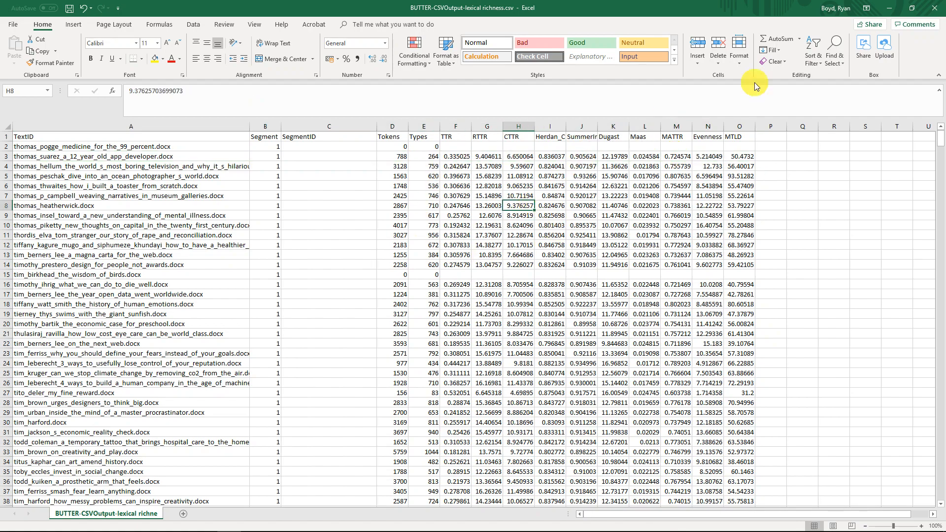
Close the CSV workbook, switch back to BUTTER and select Load .docx Files from Folder in the analysis pipeline
left_click(933, 8)
left_click(474, 284)
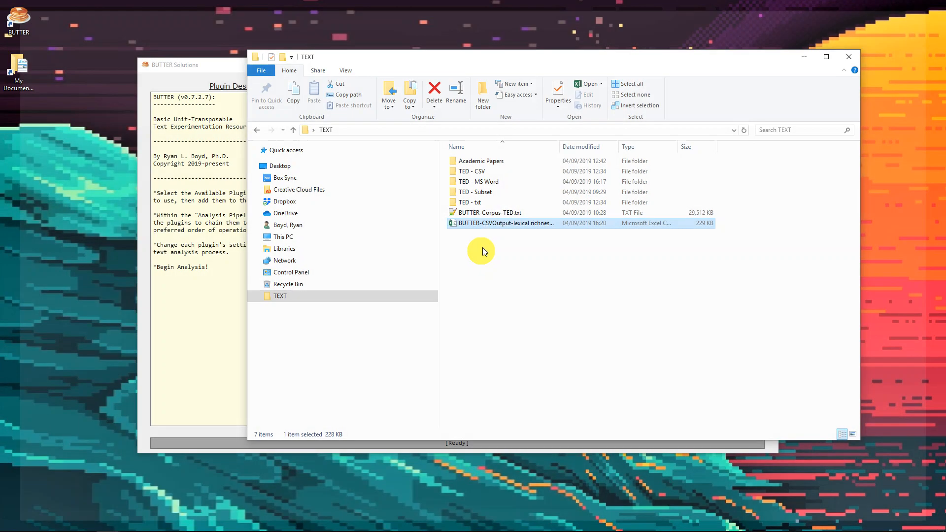
left_click(195, 66)
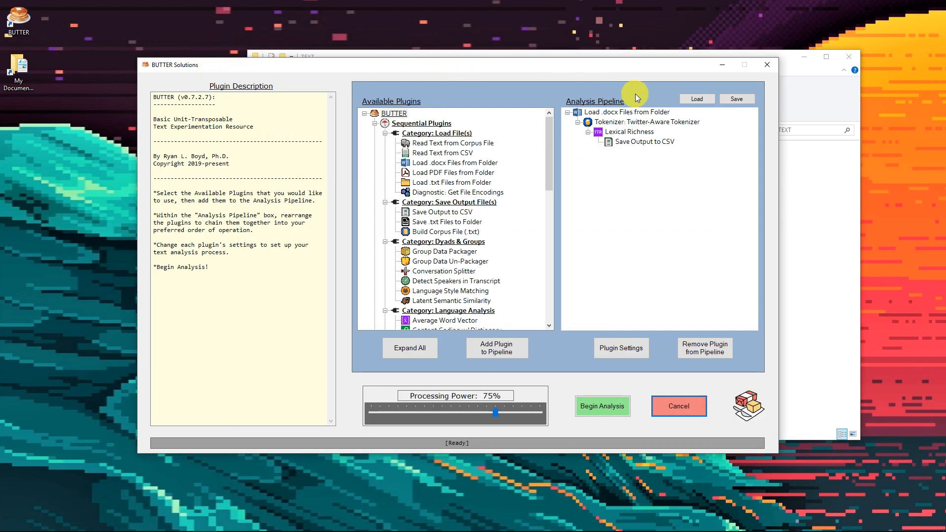
left_click(624, 114)
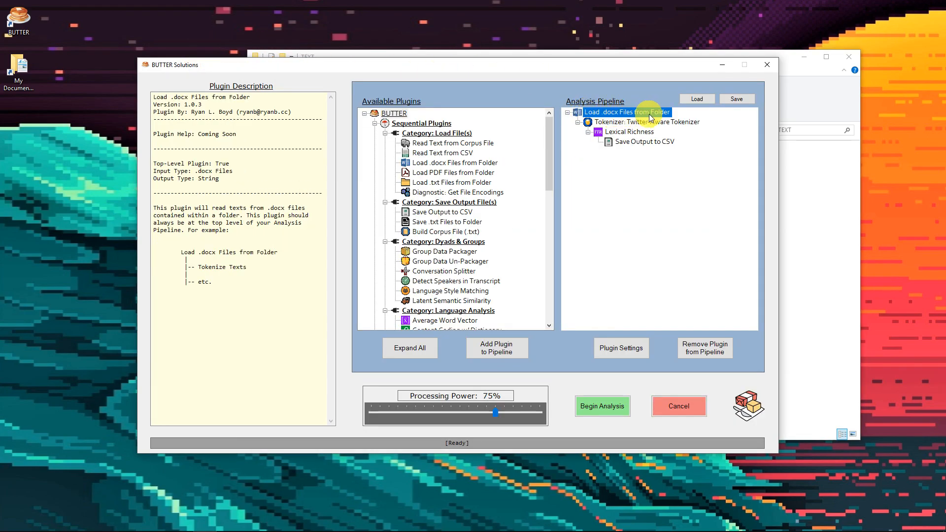